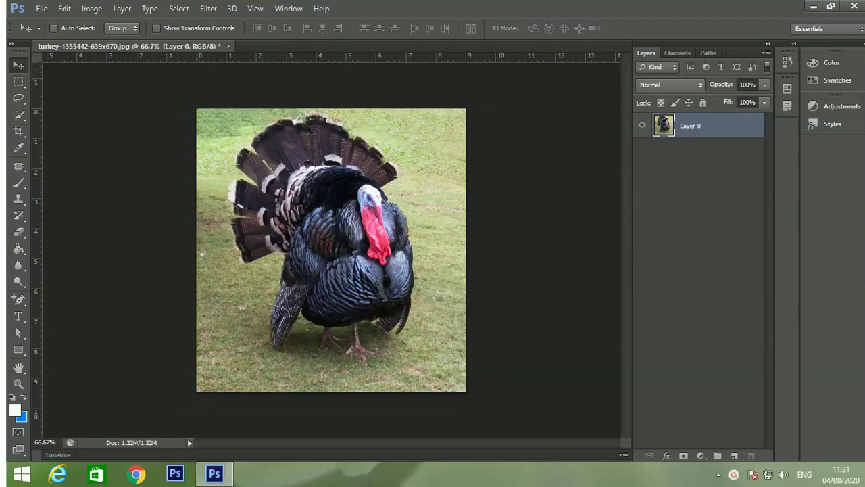
# Open the Filter menu to browse the Noise filters, including GREYCstoration.
pyautogui.click(208, 8)
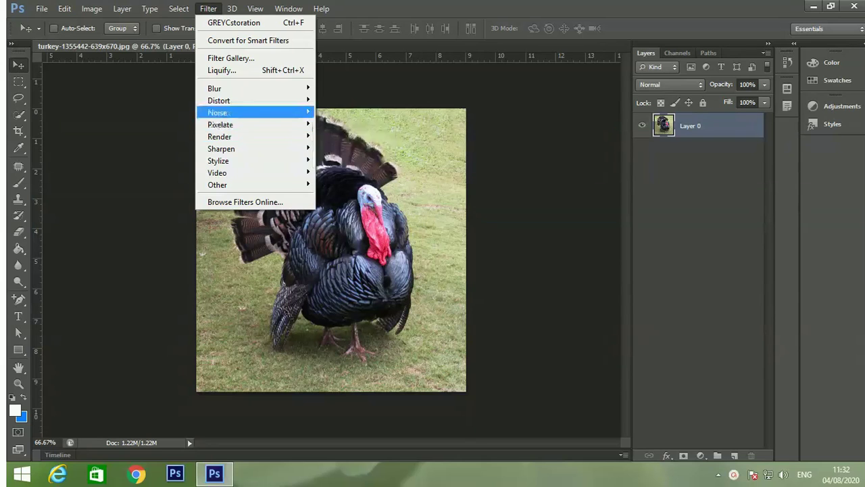
pyautogui.moveTo(217, 112)
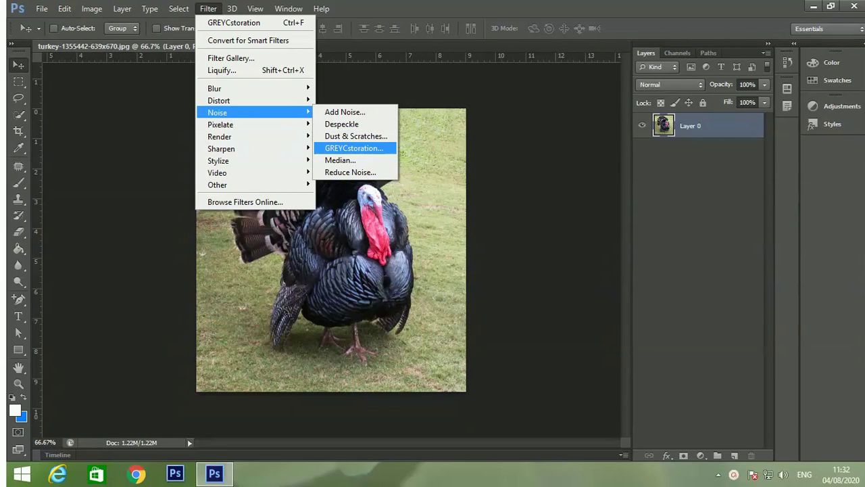
# Open the GREYCstoration filter and set its Strength to 110.
pyautogui.click(354, 148)
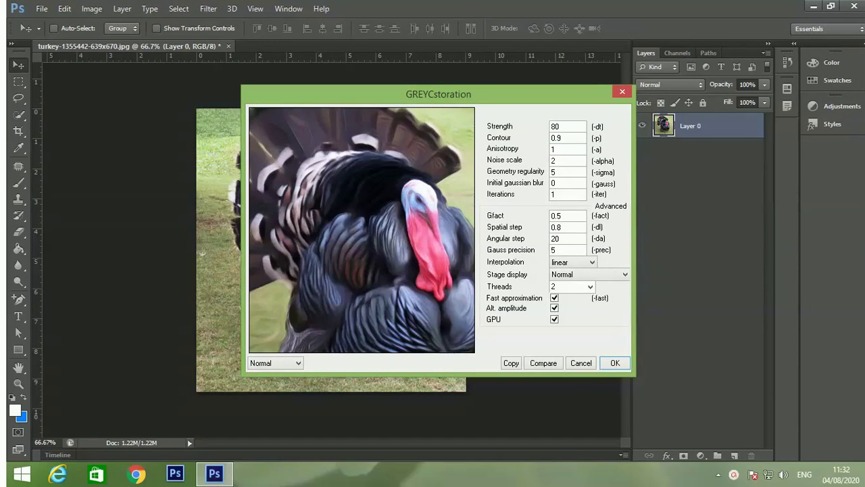
pyautogui.doubleClick(559, 126)
pyautogui.write('50')
pyautogui.doubleClick(556, 127)
pyautogui.write('110')
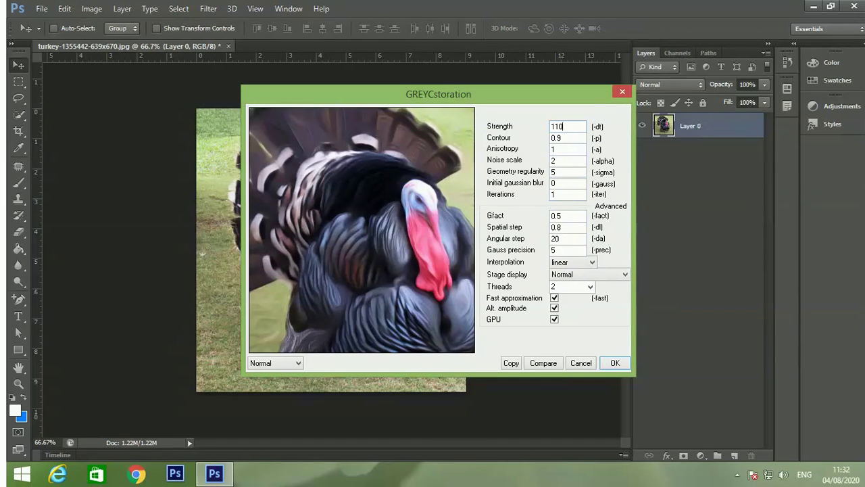
# Change the GREYCstoration Contour value to 0.92.
pyautogui.click(561, 138)
pyautogui.doubleClick(561, 138)
pyautogui.click(560, 138)
pyautogui.write('2')
# Set Contour to 0.2 to preview a smoother result.
pyautogui.doubleClick(558, 138)
pyautogui.click(558, 138)
pyautogui.moveTo(555, 137); pyautogui.dragTo(565, 137)
pyautogui.click(563, 137)
pyautogui.press('BackSpace')
pyautogui.press('BackSpace')
pyautogui.write('2')
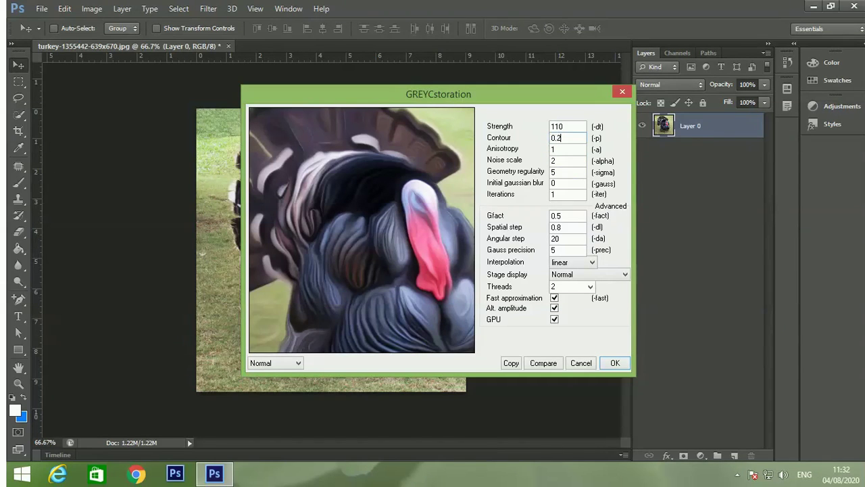
# Change Contour back to 0.9 for crisper feathers.
pyautogui.hotkey('shift', 'Left')
pyautogui.write('9')
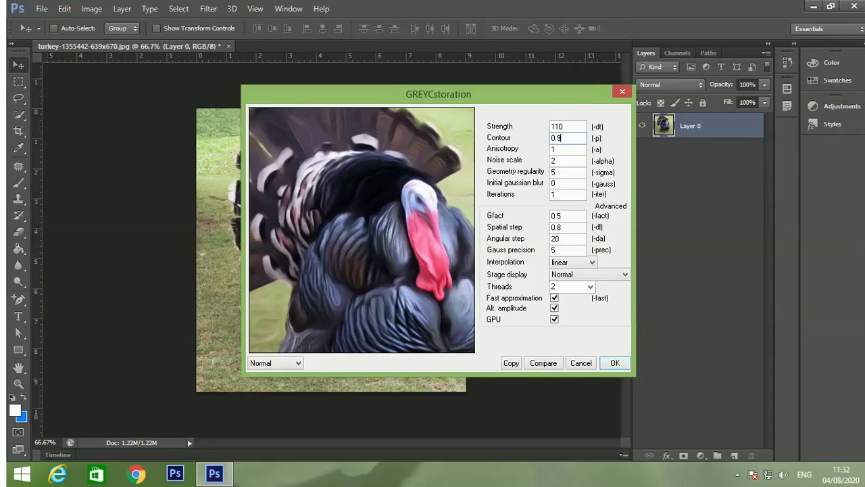
pyautogui.press('Tab')
pyautogui.press('Tab')
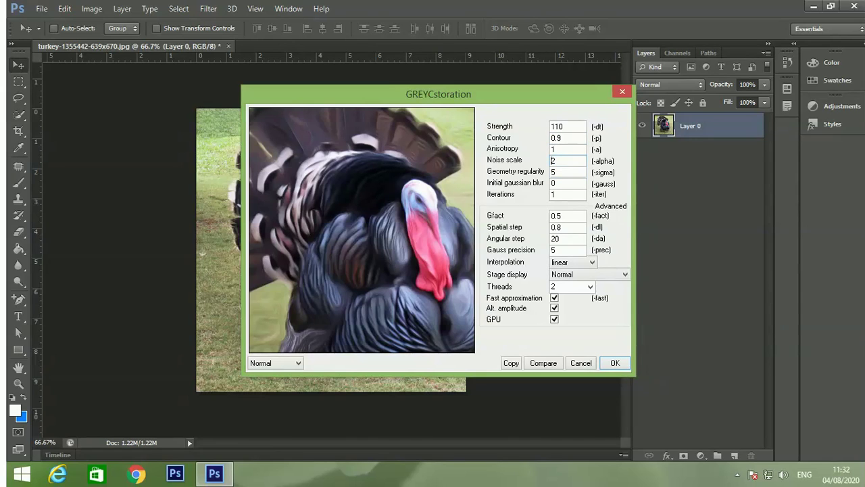
# Try Noise scale values of 6, 3 and 2 in the preview.
pyautogui.write('6')
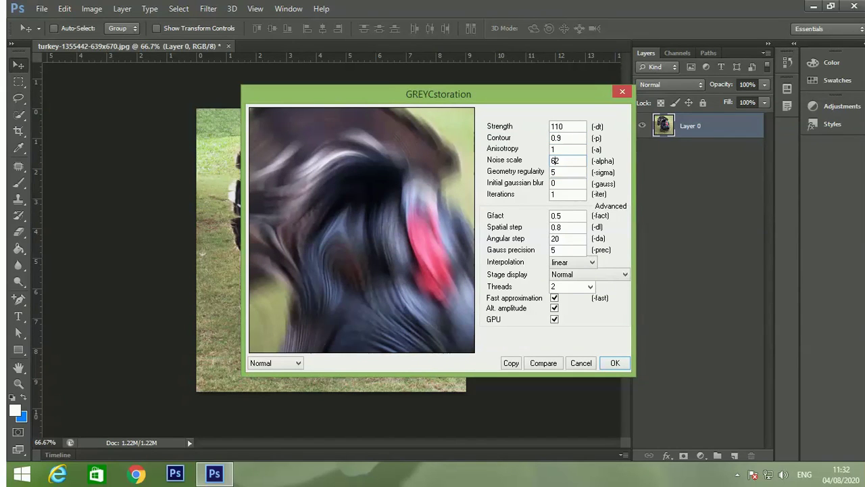
pyautogui.press('Delete')
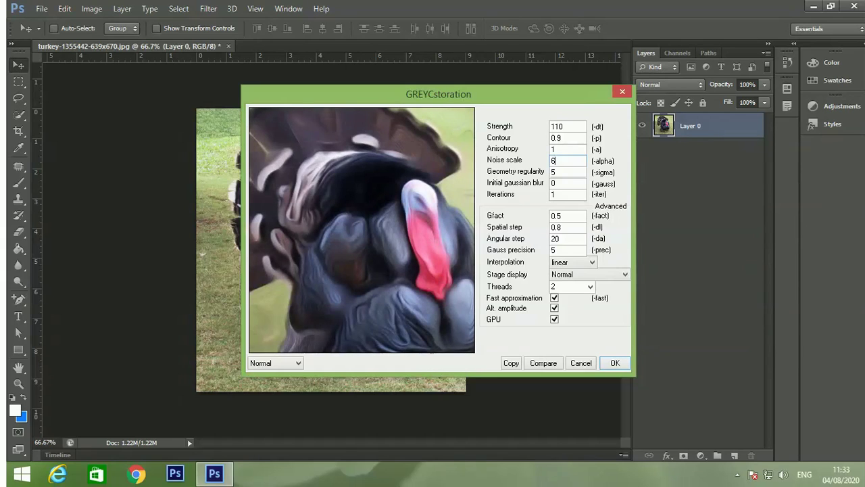
pyautogui.hotkey('shift', 'Home')
pyautogui.write('3')
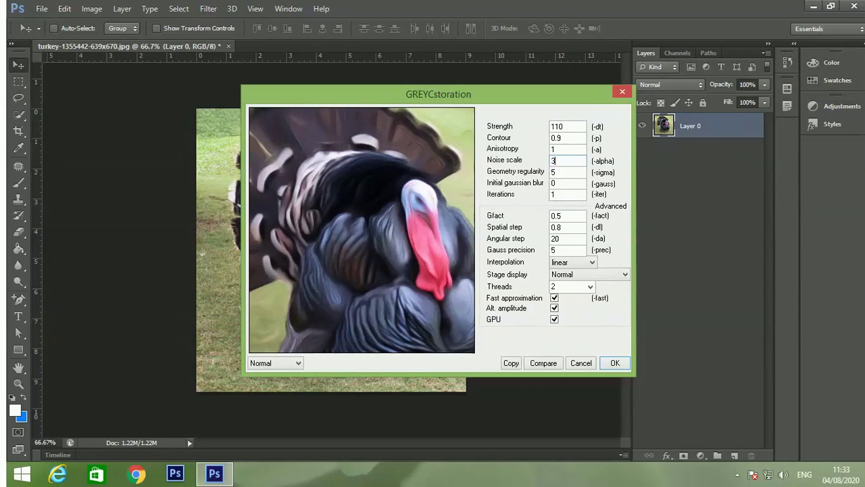
pyautogui.hotkey('shift', 'Home')
pyautogui.write('2')
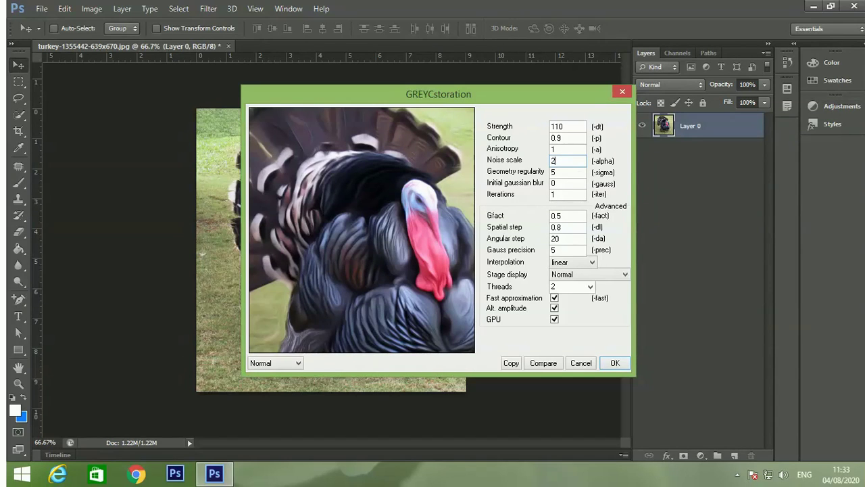
# Set Noise scale to 1 and apply the GREYCstoration filter to the turkey.
pyautogui.hotkey('shift', 'Home')
pyautogui.write('1')
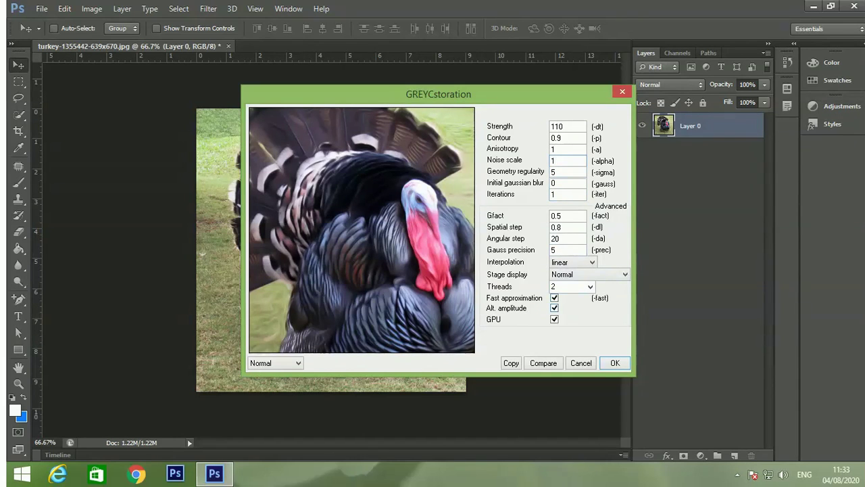
pyautogui.press('Return')
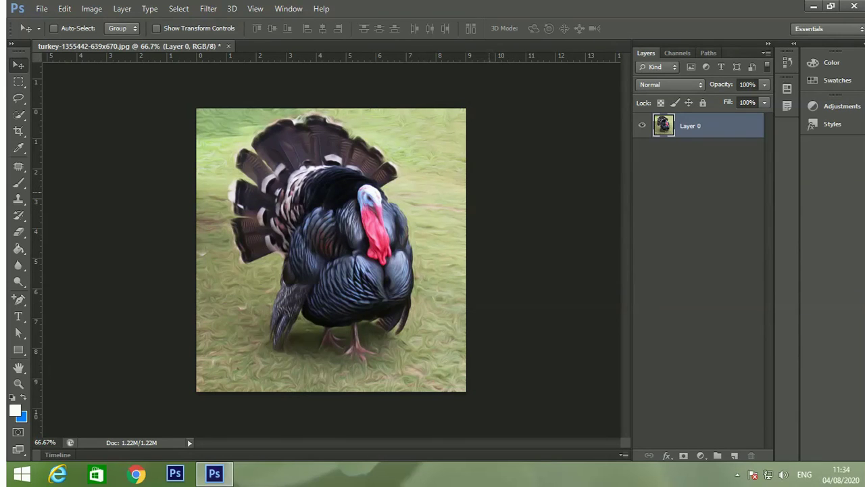
pyautogui.hotkey('ctrl', 'z')
pyautogui.click(64, 8)
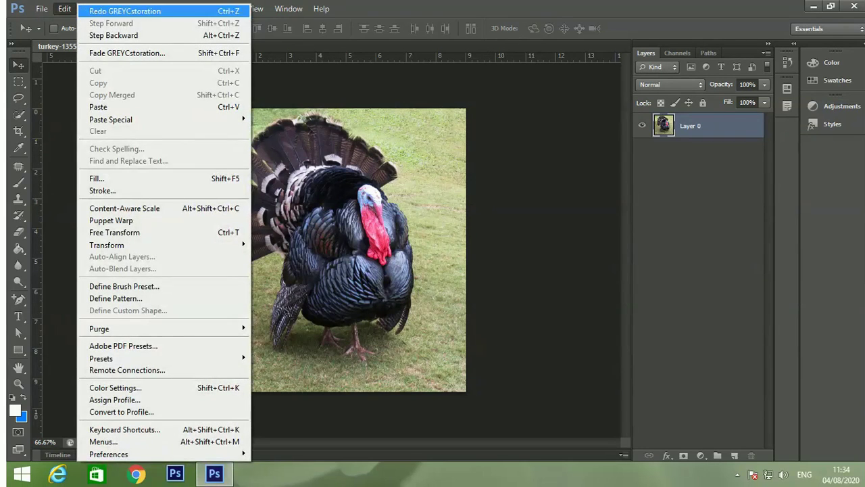
pyautogui.click(125, 11)
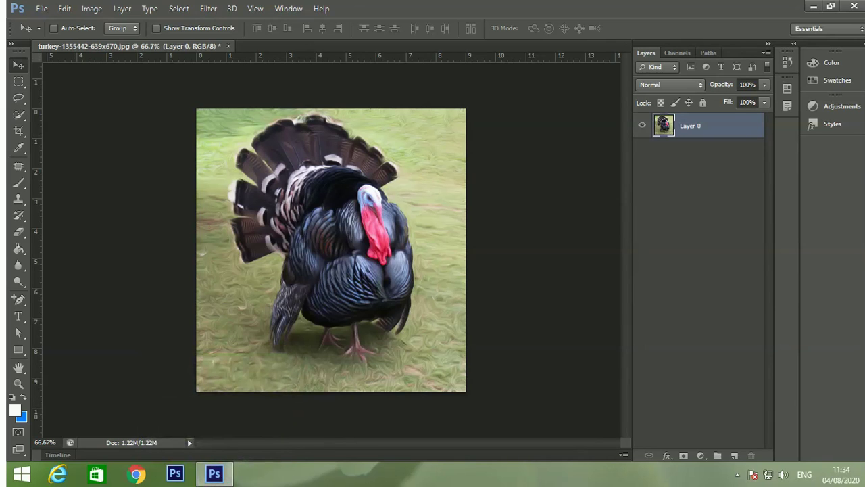
pyautogui.click(814, 7)
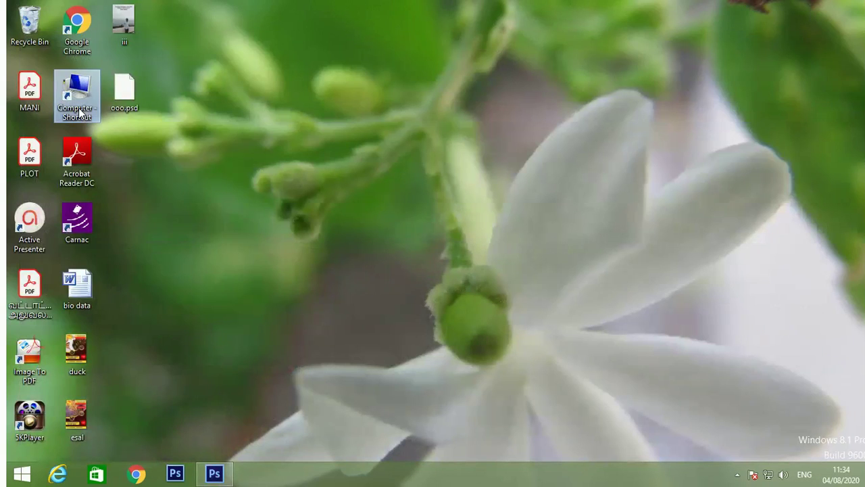
# Go to This PC > Local Disk (C:) > Program Files > Adobe Photoshop CS6.
pyautogui.doubleClick(78, 111)
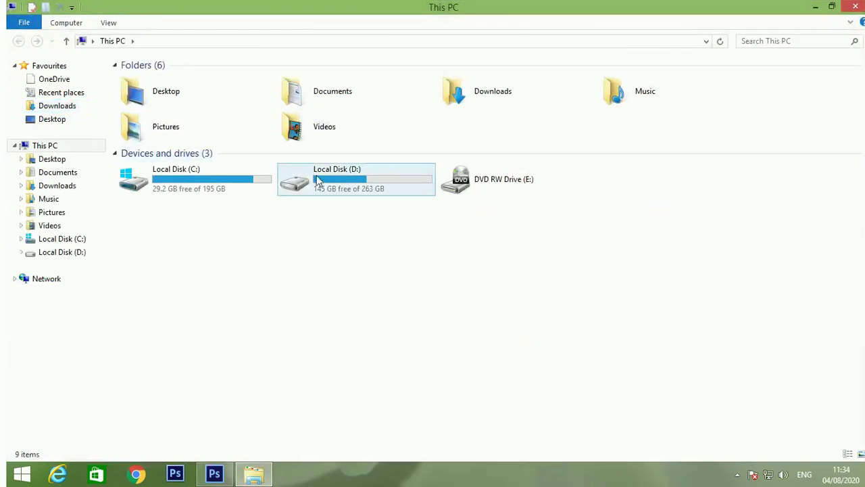
pyautogui.click(211, 187)
pyautogui.doubleClick(212, 183)
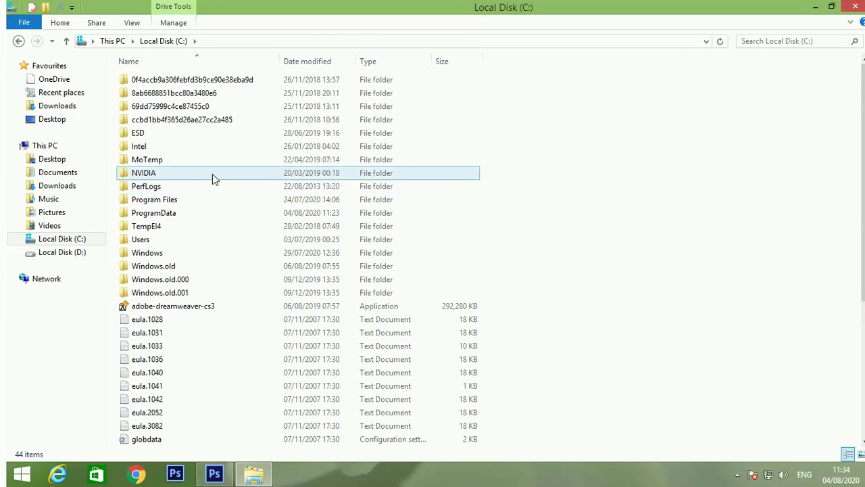
pyautogui.doubleClick(212, 203)
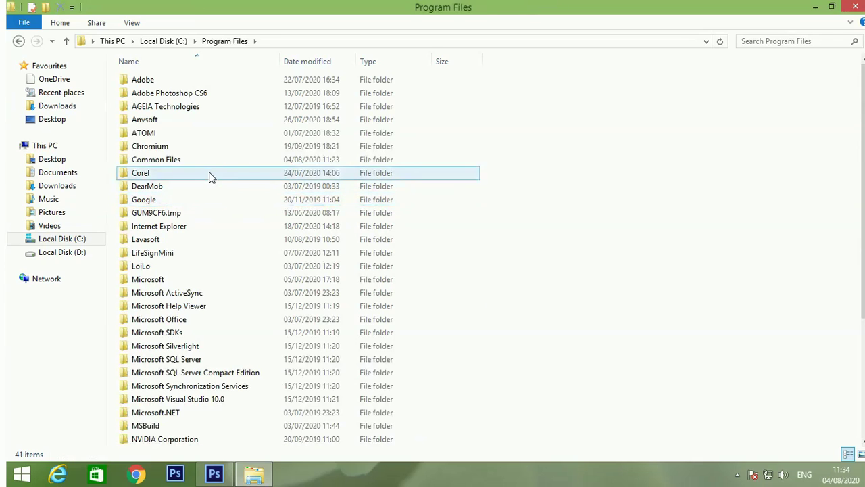
pyautogui.doubleClick(249, 95)
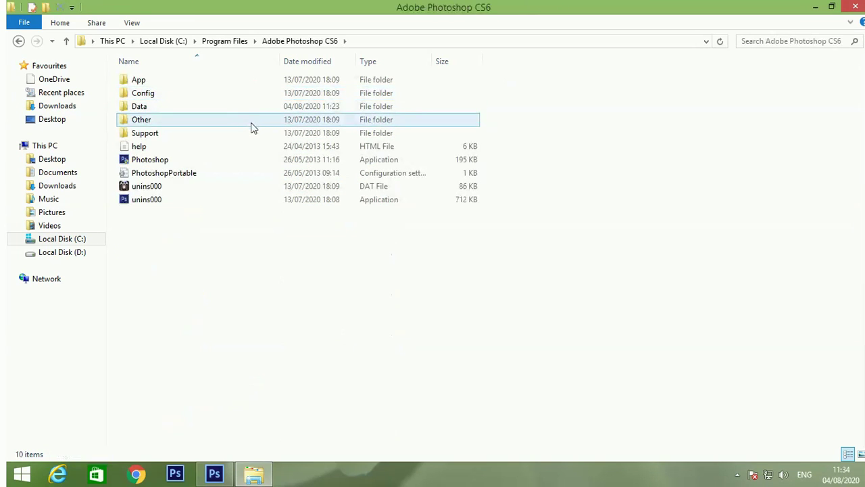
# Check the Config folder, then open the install folder's Other subfolder.
pyautogui.doubleClick(226, 92)
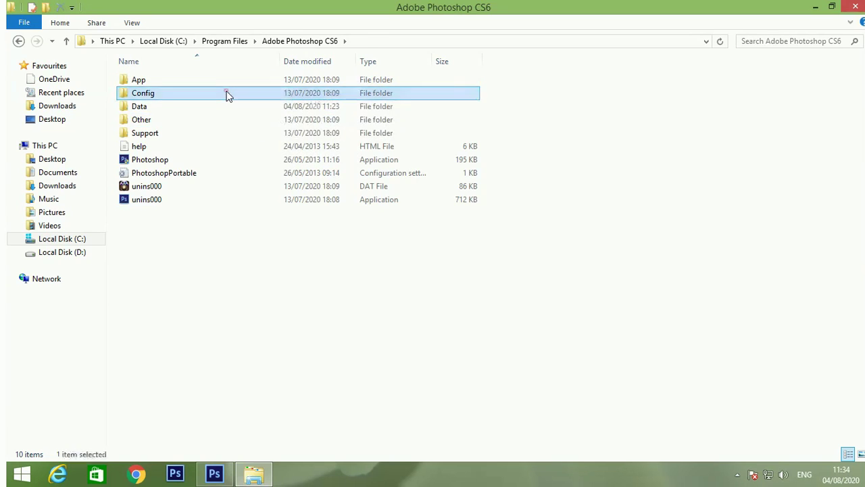
pyautogui.click(18, 40)
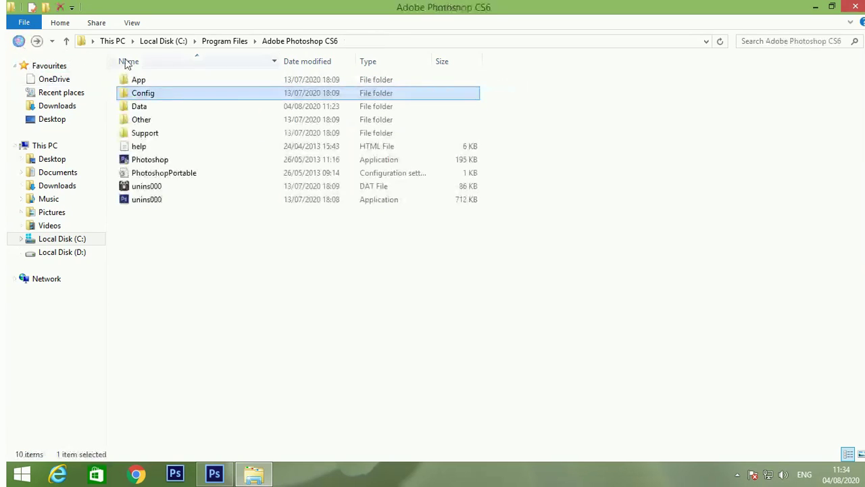
pyautogui.click(171, 106)
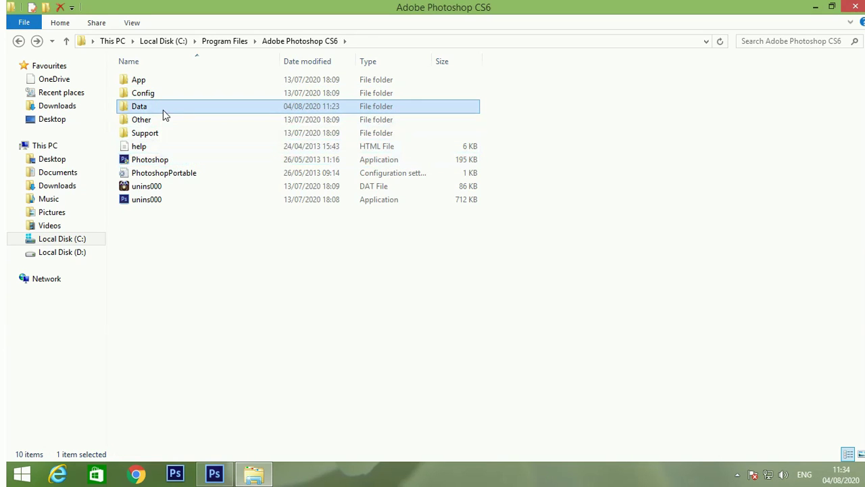
pyautogui.doubleClick(163, 119)
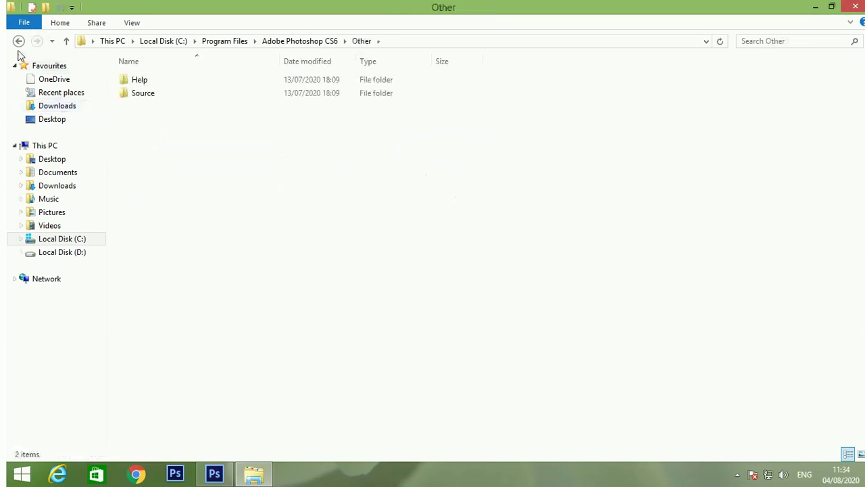
# Look through the Data folder and its Adobe Photoshop CS6 Settings subfolder, then reopen Other.
pyautogui.click(18, 41)
pyautogui.click(149, 106)
pyautogui.doubleClick(149, 106)
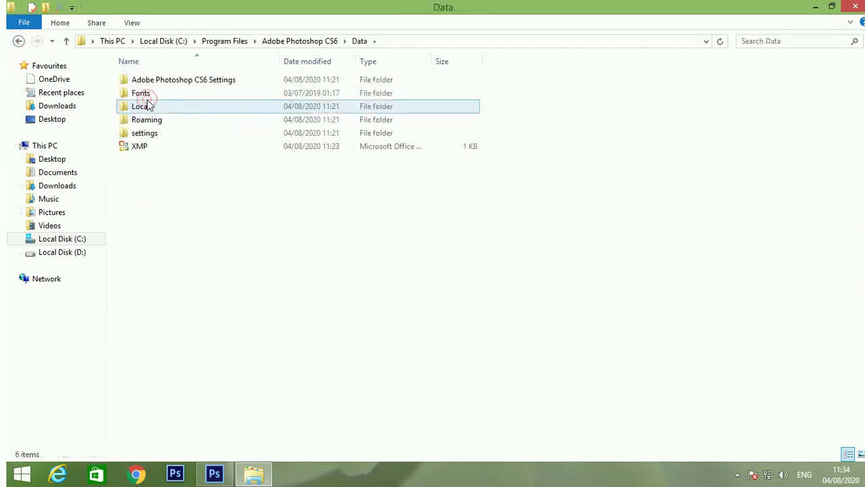
pyautogui.doubleClick(160, 79)
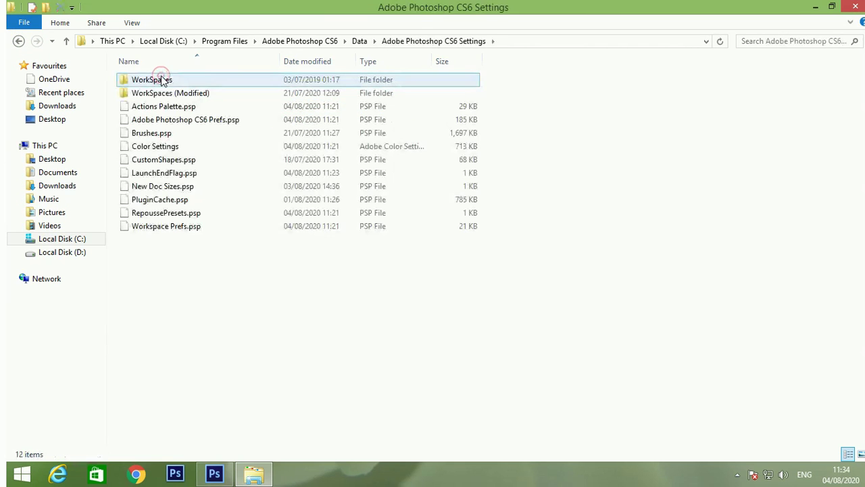
pyautogui.click(18, 42)
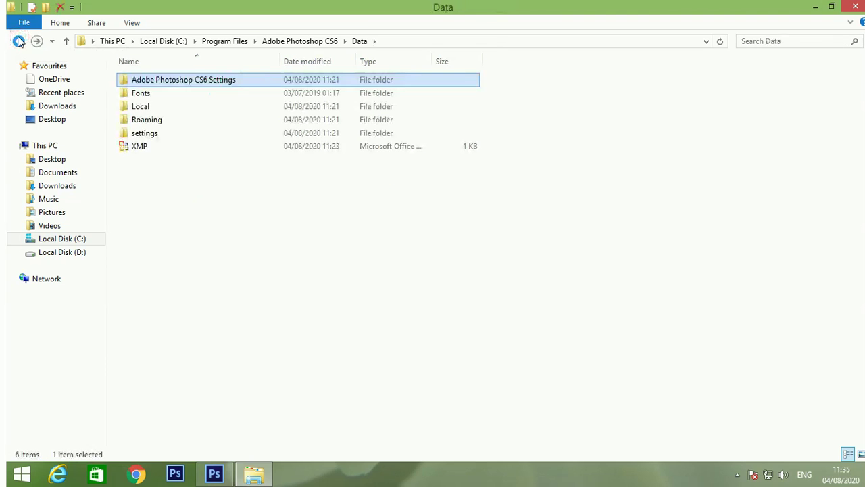
pyautogui.click(18, 41)
pyautogui.doubleClick(171, 119)
# Check the Support folder's Licenses subfolder for the plug-ins.
pyautogui.click(18, 41)
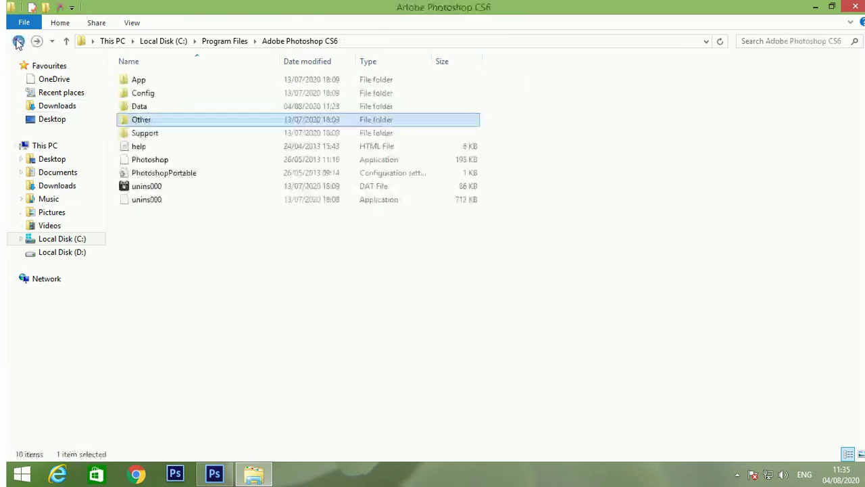
pyautogui.doubleClick(175, 132)
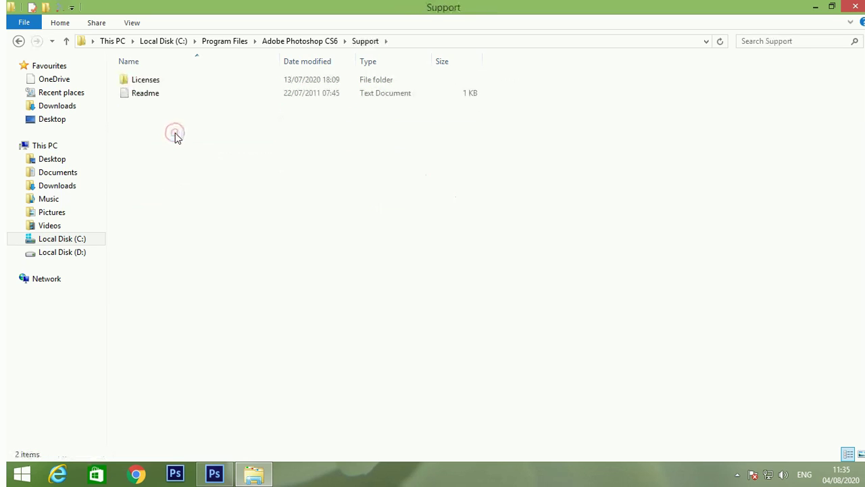
pyautogui.doubleClick(144, 79)
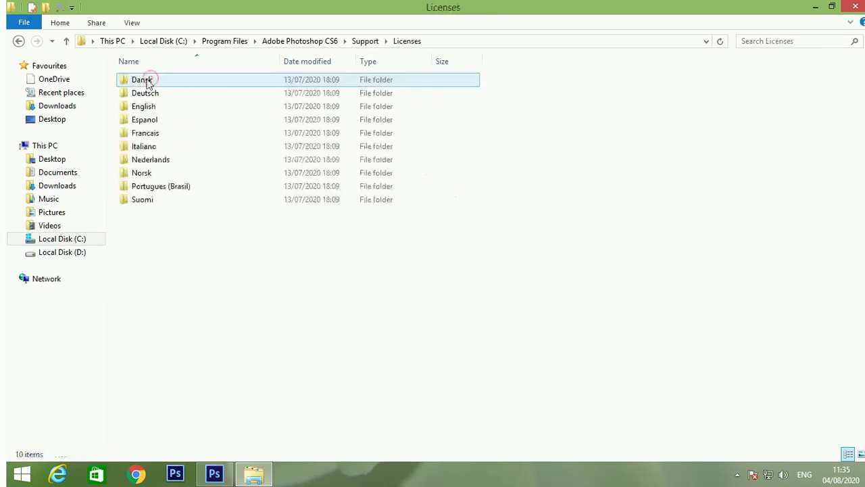
pyautogui.doubleClick(18, 42)
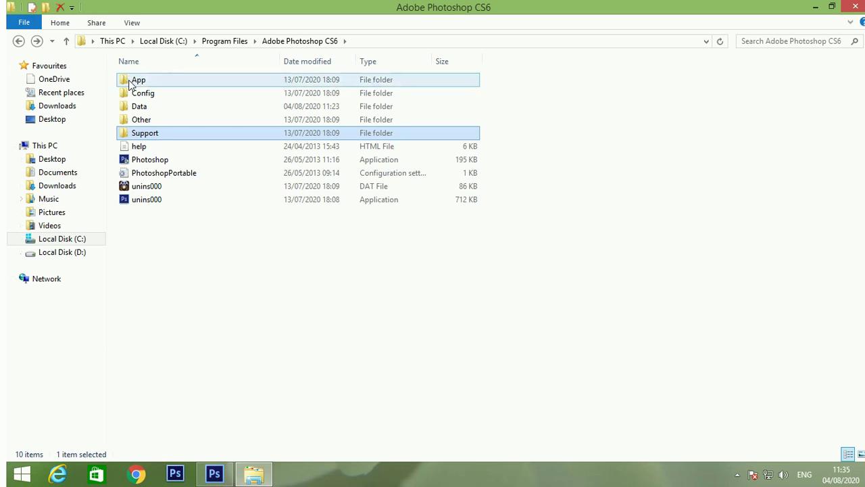
# Browse App > Photoshop and its Presets folder for the plug-in files.
pyautogui.doubleClick(135, 80)
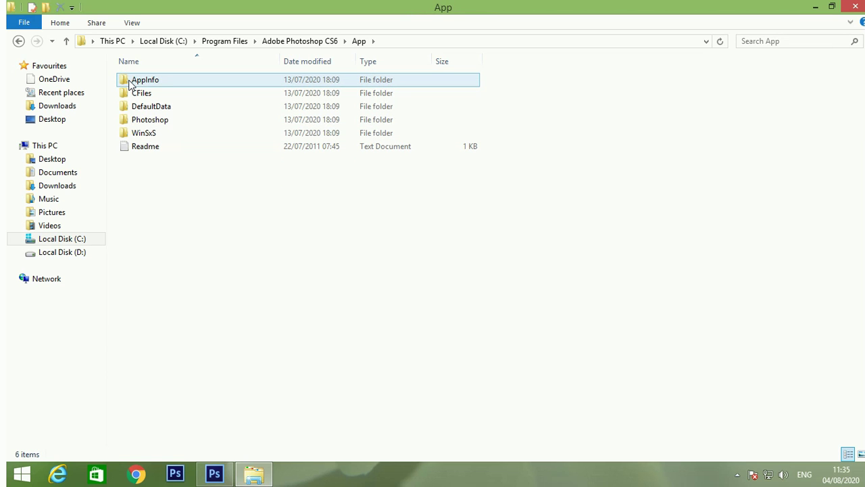
pyautogui.doubleClick(161, 120)
pyautogui.click(165, 133)
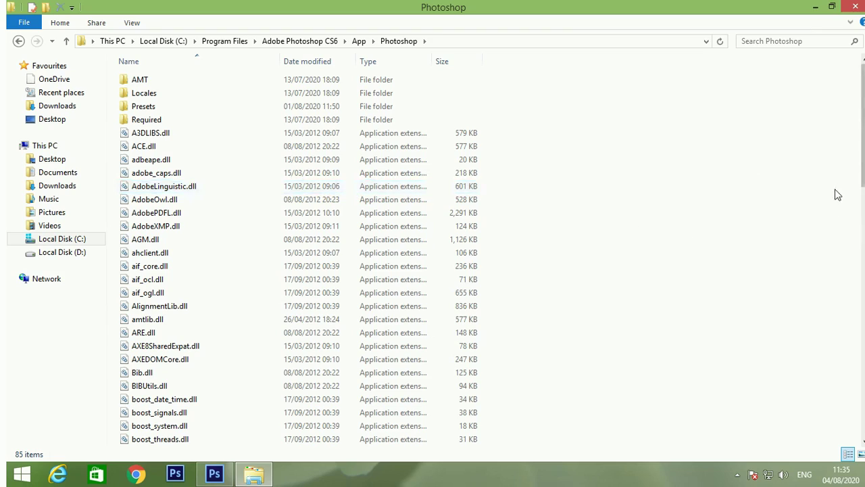
pyautogui.scroll(-3, 483, 257)
pyautogui.scroll(-8, 483, 257)
pyautogui.scroll(-2, 483, 257)
pyautogui.scroll(-2, 483, 257)
pyautogui.scroll(3, 798, 163)
pyautogui.scroll(5, 798, 163)
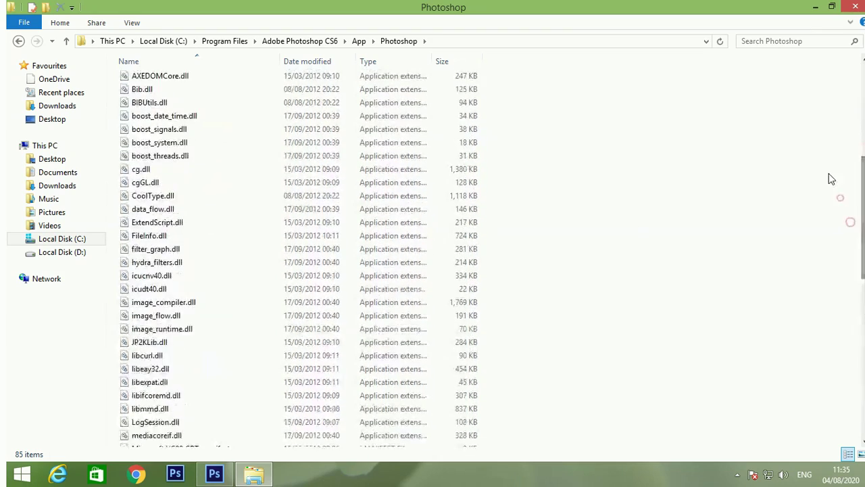
pyautogui.scroll(8, 828, 173)
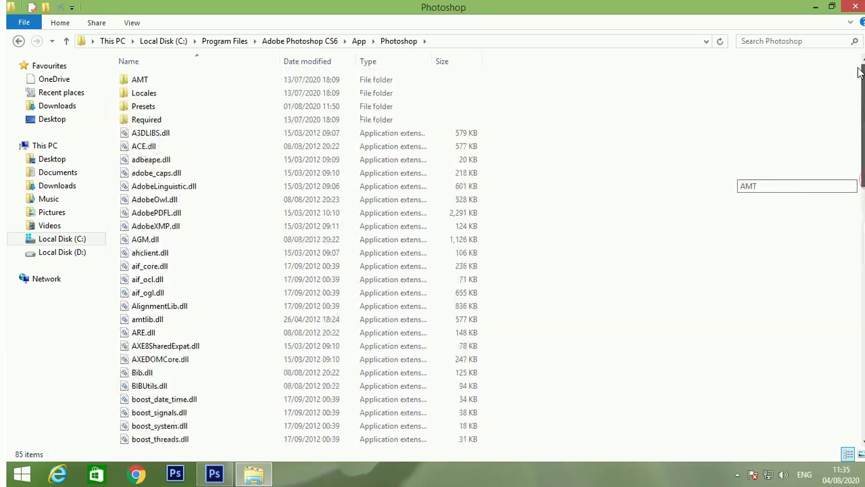
pyautogui.doubleClick(162, 104)
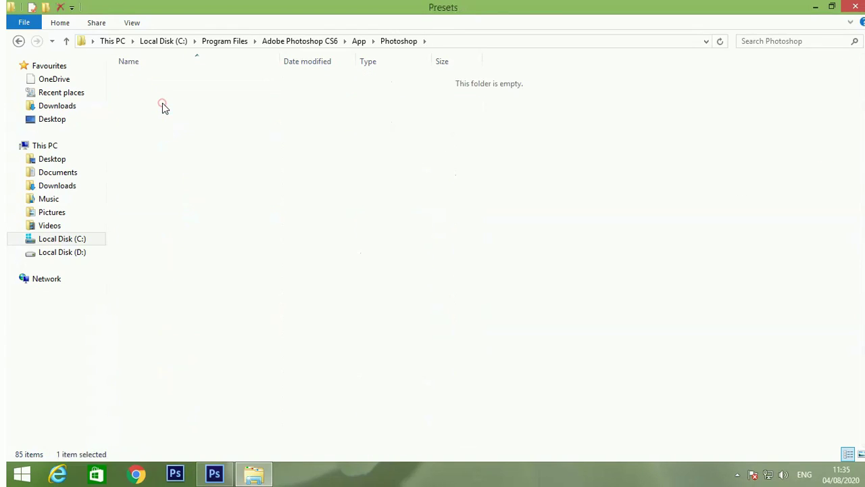
pyautogui.click(18, 42)
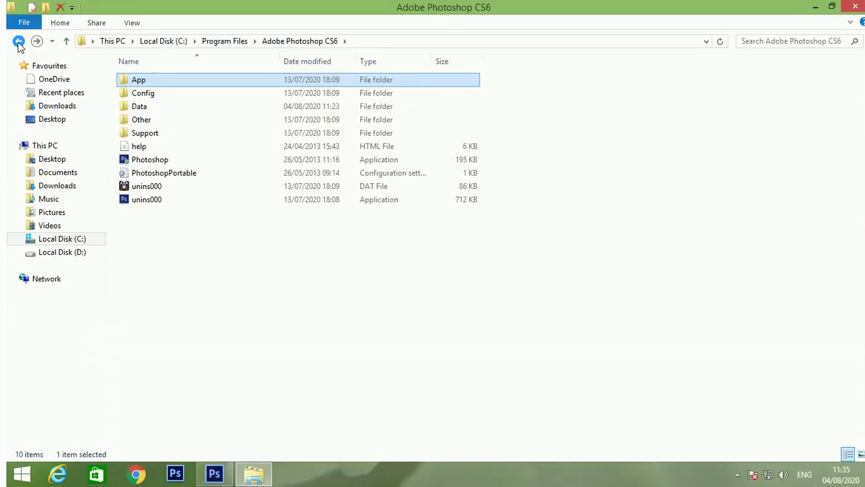
pyautogui.moveTo(144, 132)
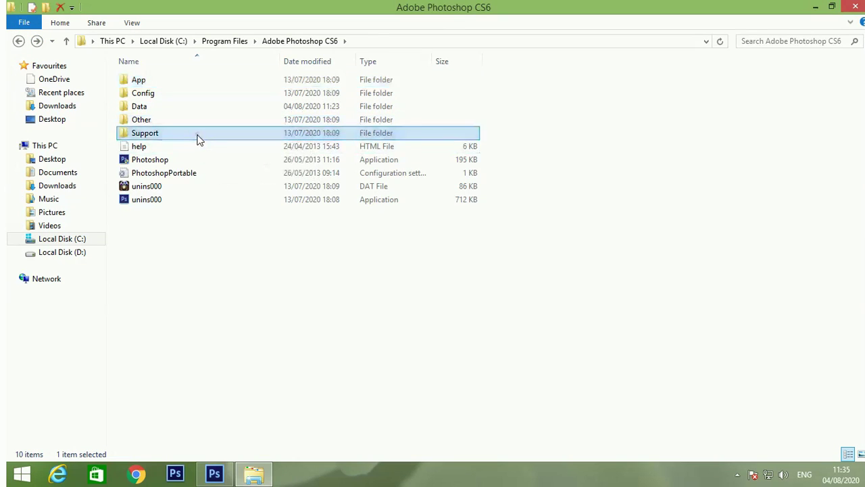
# Recheck Support > Licenses, then go back up to Program Files.
pyautogui.doubleClick(199, 138)
pyautogui.doubleClick(149, 81)
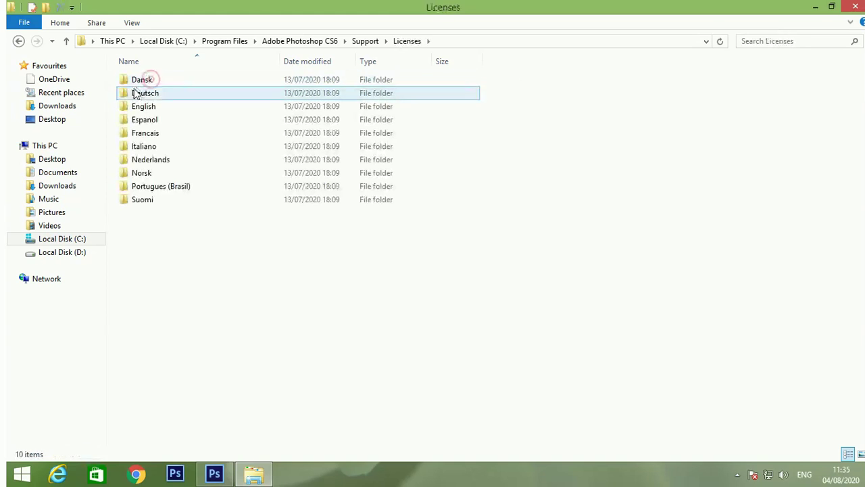
pyautogui.click(19, 41)
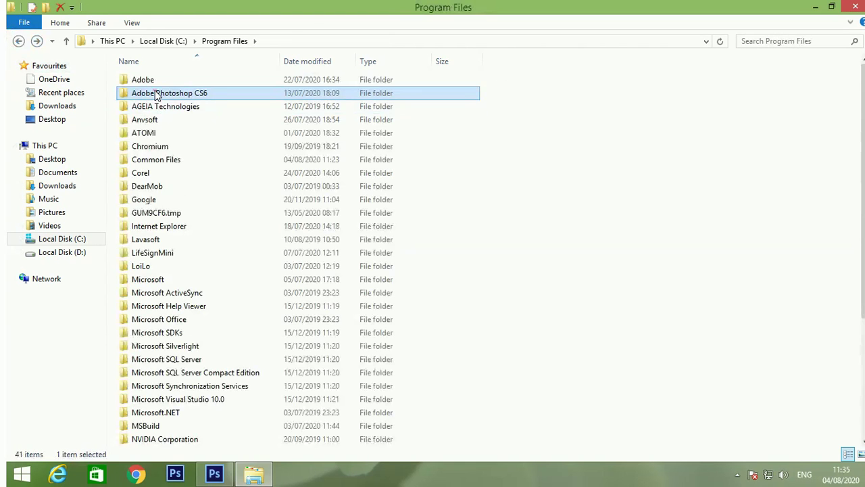
pyautogui.doubleClick(155, 94)
# Inspect the Config folder's App and Locales subfolders.
pyautogui.doubleClick(154, 94)
pyautogui.click(152, 95)
pyautogui.doubleClick(142, 80)
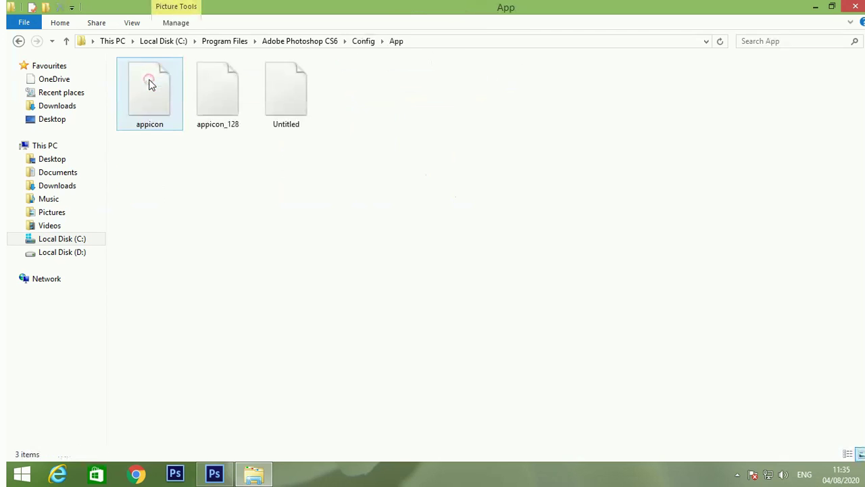
pyautogui.click(19, 41)
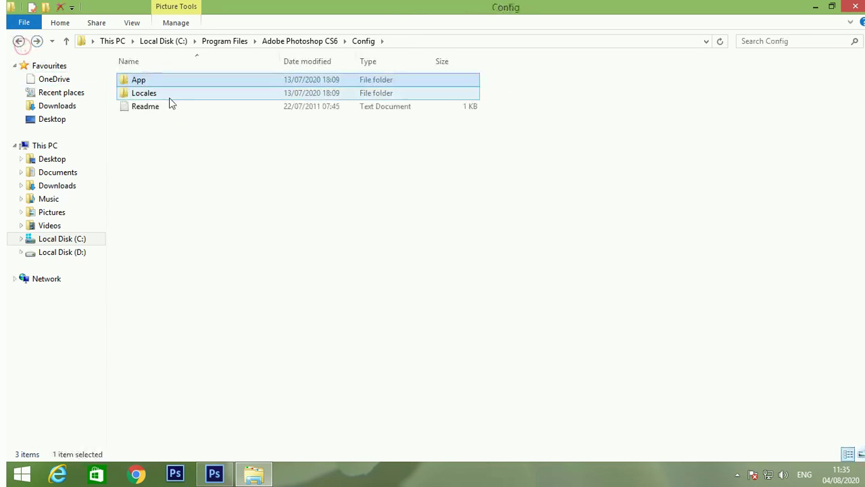
pyautogui.doubleClick(168, 95)
pyautogui.doubleClick(18, 41)
# Open the Data folder and look inside its settings folder.
pyautogui.click(168, 108)
pyautogui.doubleClick(167, 111)
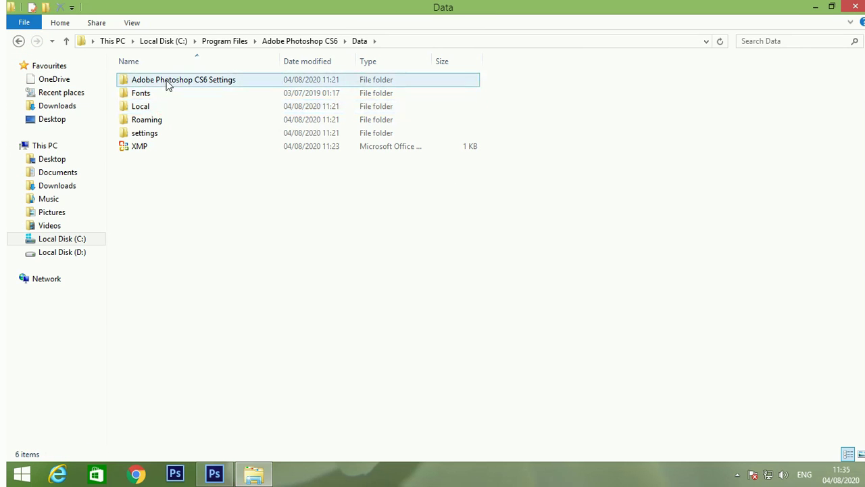
pyautogui.doubleClick(179, 135)
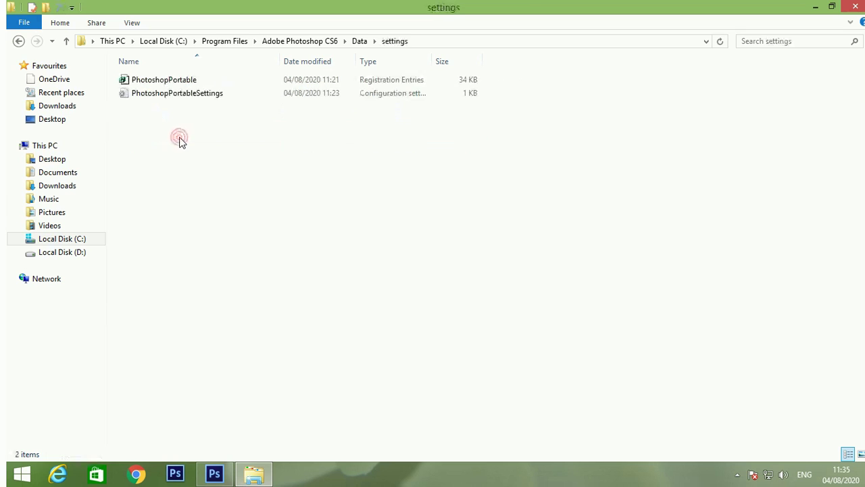
pyautogui.click(18, 41)
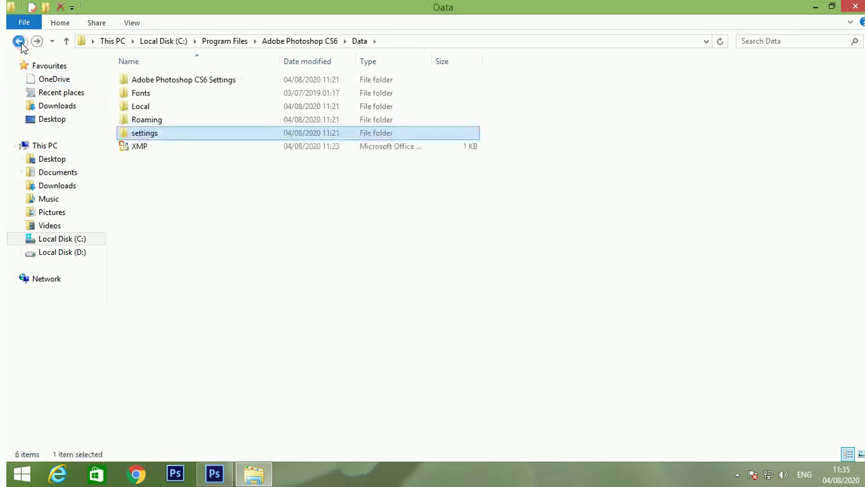
pyautogui.doubleClick(156, 130)
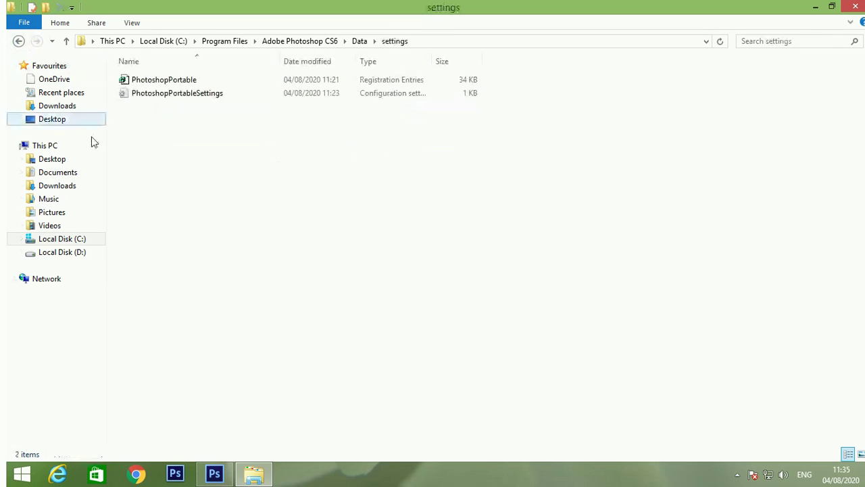
pyautogui.click(19, 41)
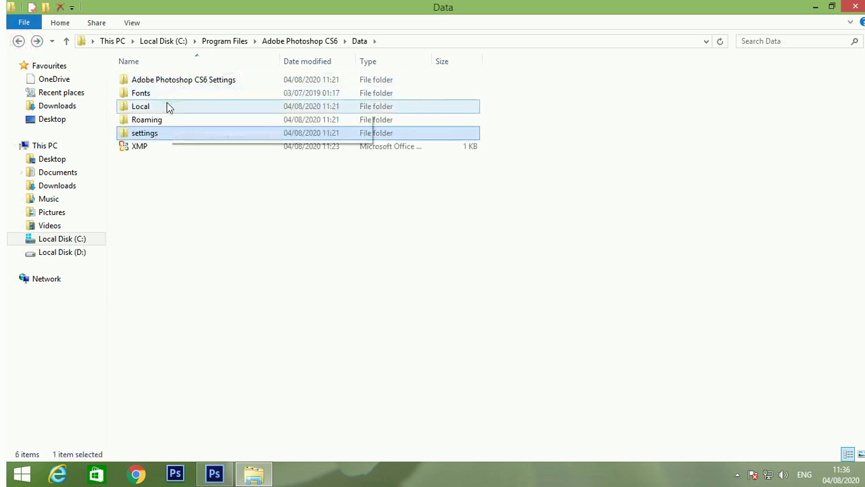
# Check the Local, Adobe Photoshop CS6 Settings and empty WorkSpaces folders under Data.
pyautogui.doubleClick(167, 107)
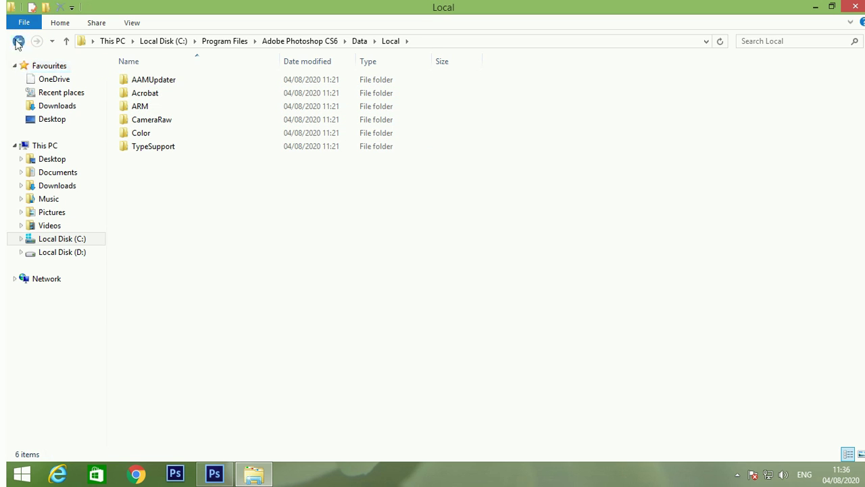
pyautogui.click(18, 41)
pyautogui.doubleClick(174, 82)
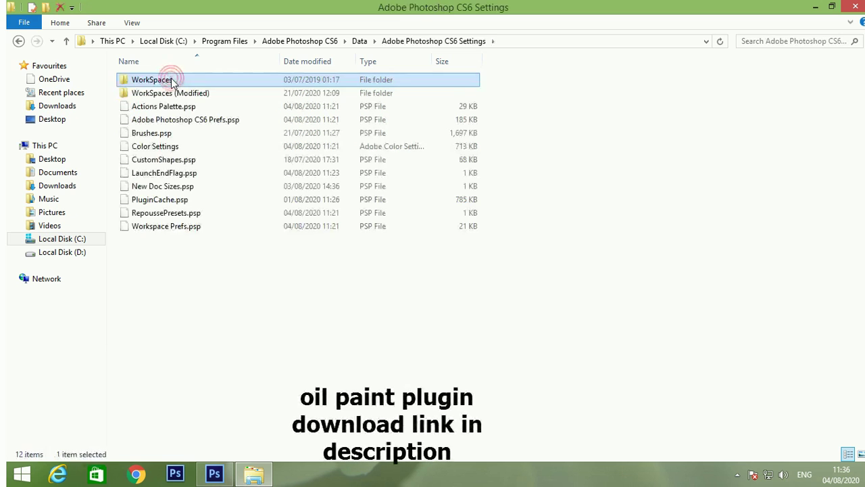
pyautogui.doubleClick(174, 82)
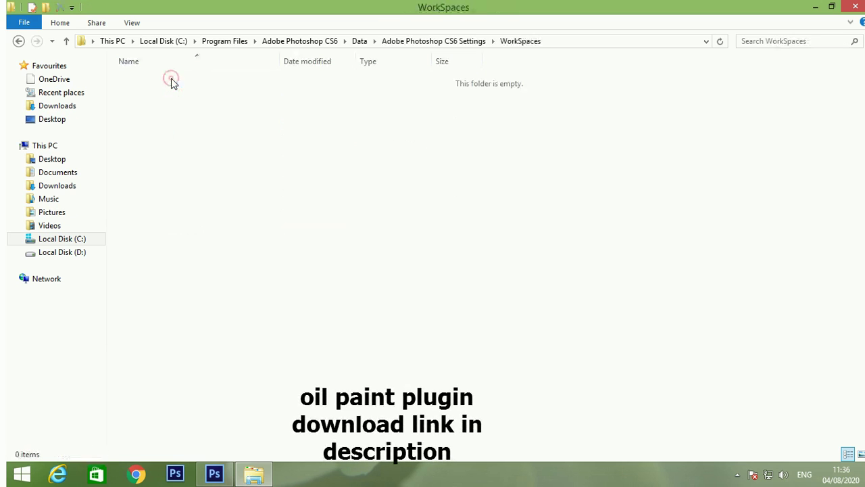
pyautogui.click(19, 41)
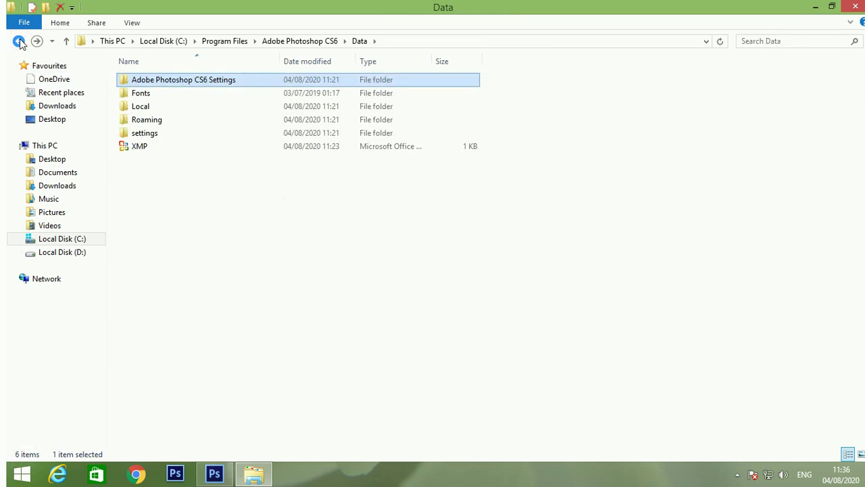
pyautogui.doubleClick(162, 132)
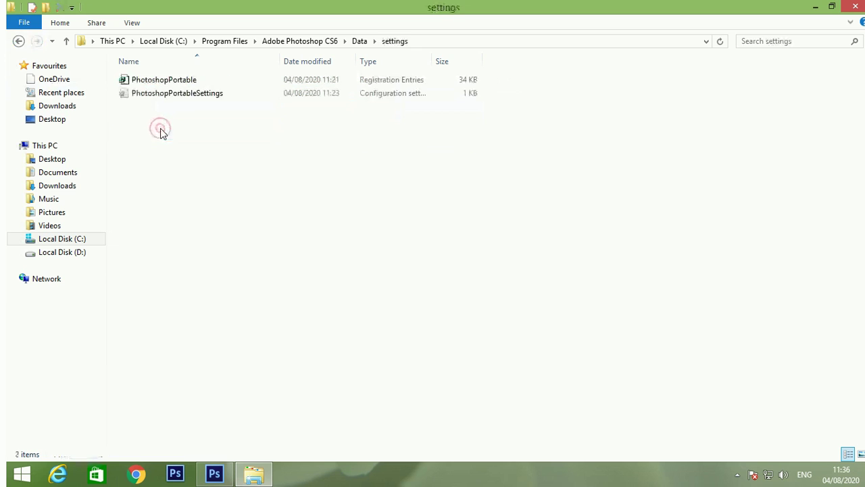
pyautogui.click(19, 41)
pyautogui.click(19, 41)
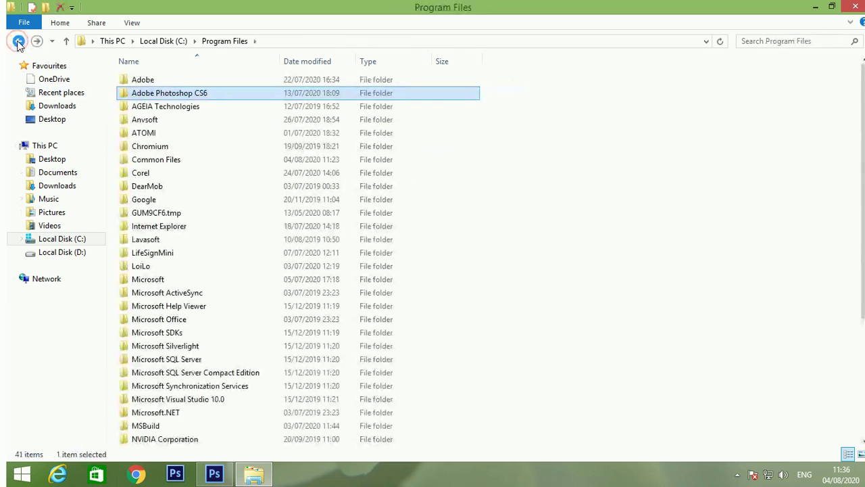
# Look in the Adobe folder, return to the C: drive root, and reopen Program Files.
pyautogui.doubleClick(196, 80)
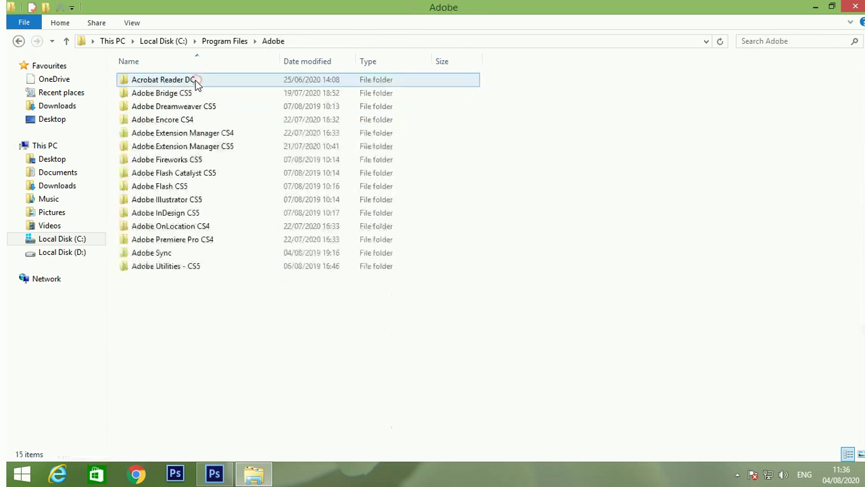
pyautogui.click(19, 41)
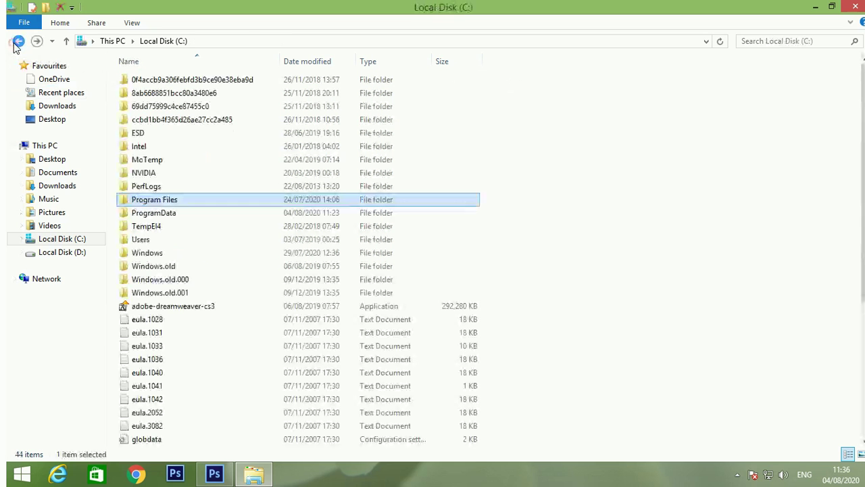
pyautogui.doubleClick(229, 200)
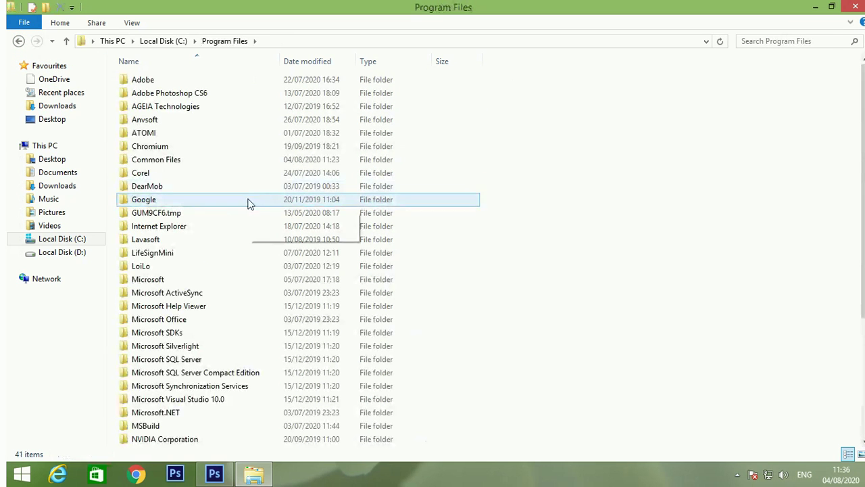
# Navigate to Adobe Photoshop CS6 > App > Photoshop > Required.
pyautogui.doubleClick(207, 95)
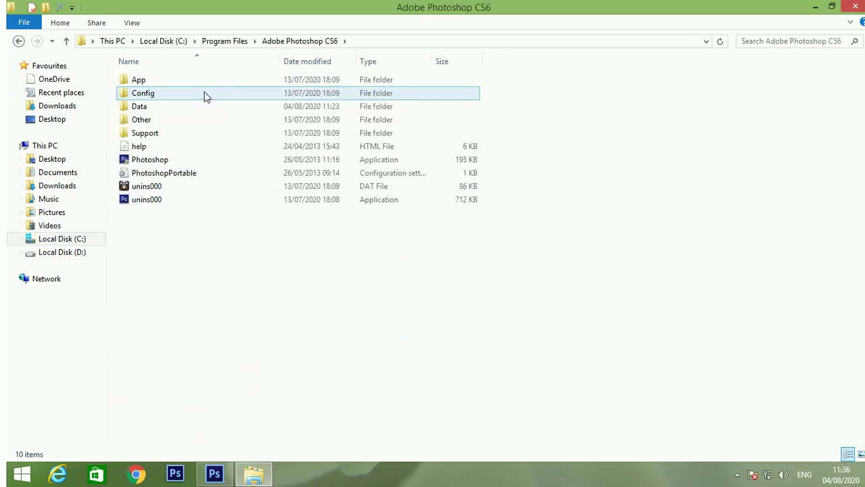
pyautogui.doubleClick(197, 85)
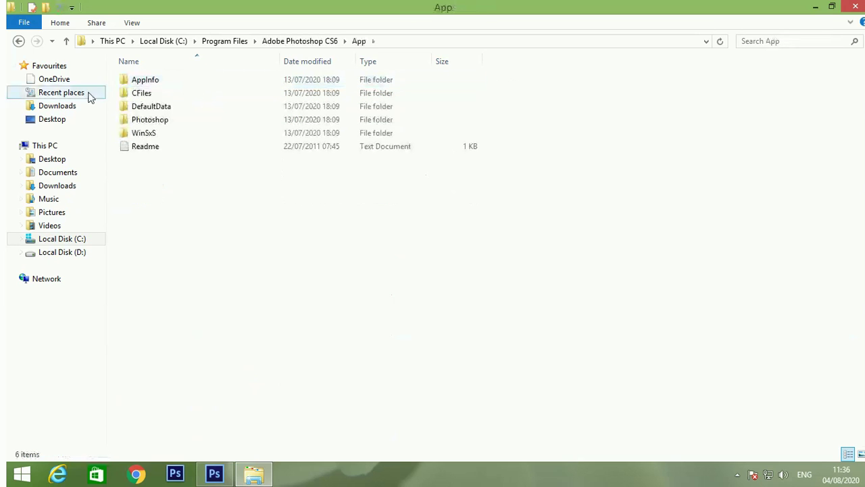
pyautogui.doubleClick(145, 120)
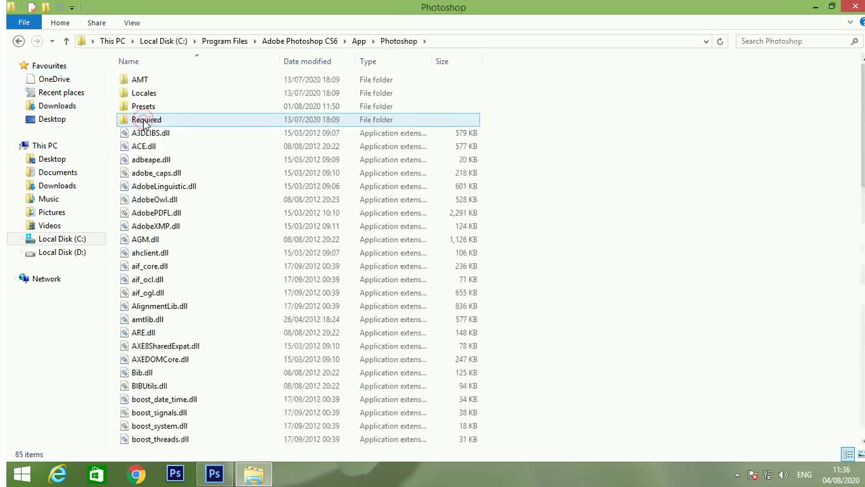
pyautogui.click(141, 109)
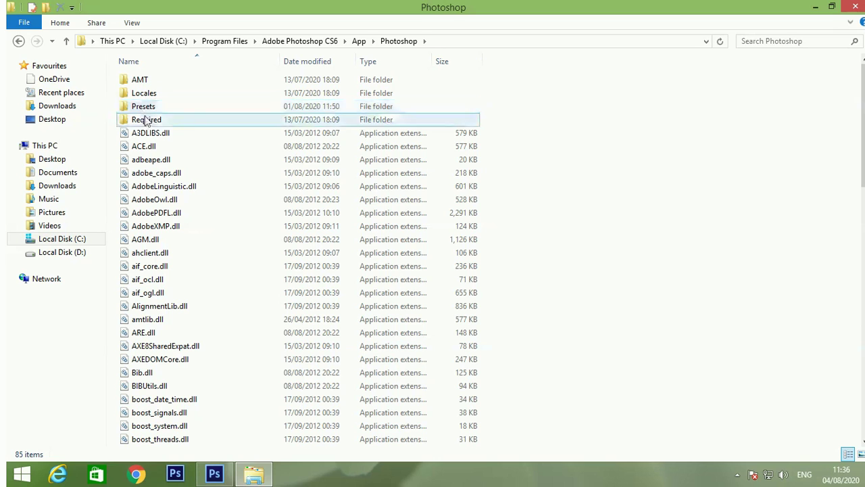
pyautogui.doubleClick(144, 119)
# Find the Greyc.8bf files in Required > Plug-Ins, then return to Photoshop.
pyautogui.click(143, 112)
pyautogui.doubleClick(142, 109)
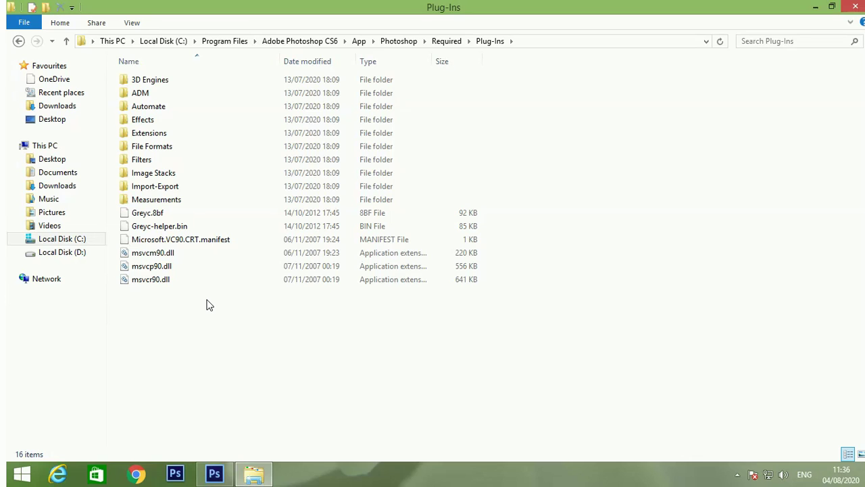
pyautogui.click(19, 41)
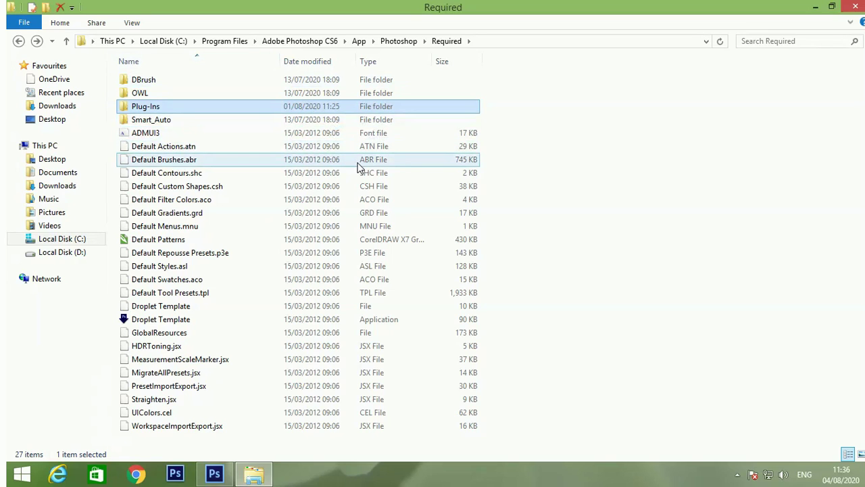
pyautogui.click(231, 473)
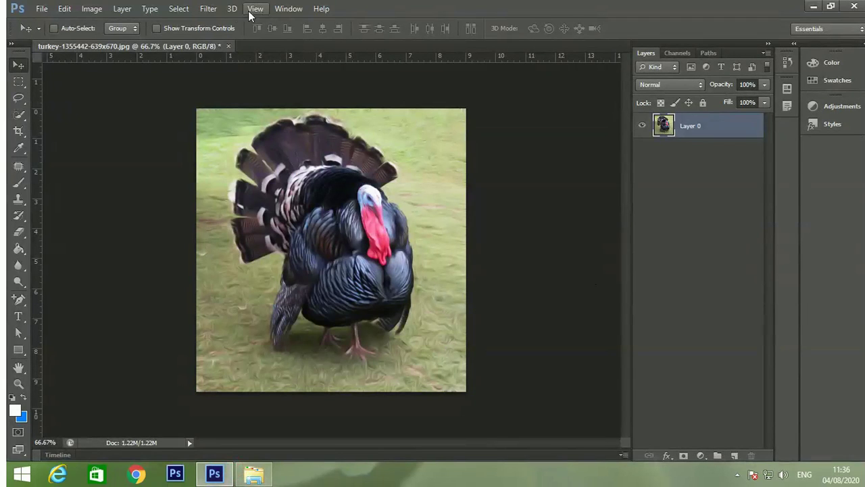
pyautogui.click(211, 9)
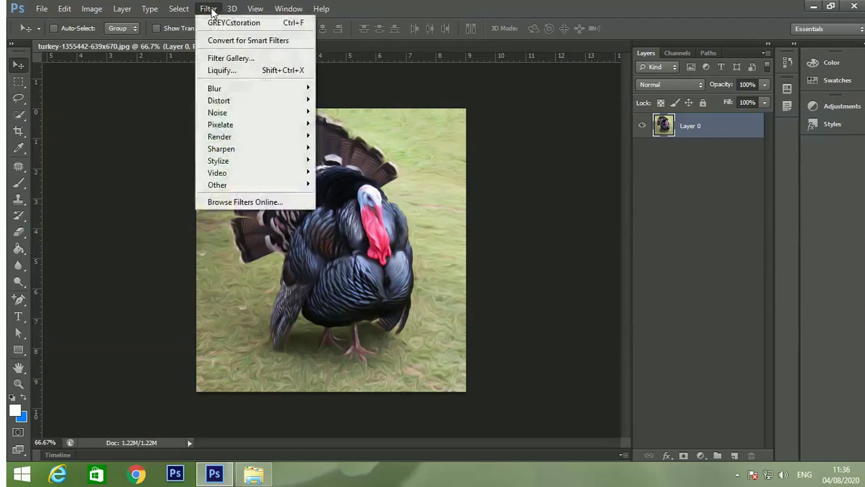
pyautogui.moveTo(218, 113)
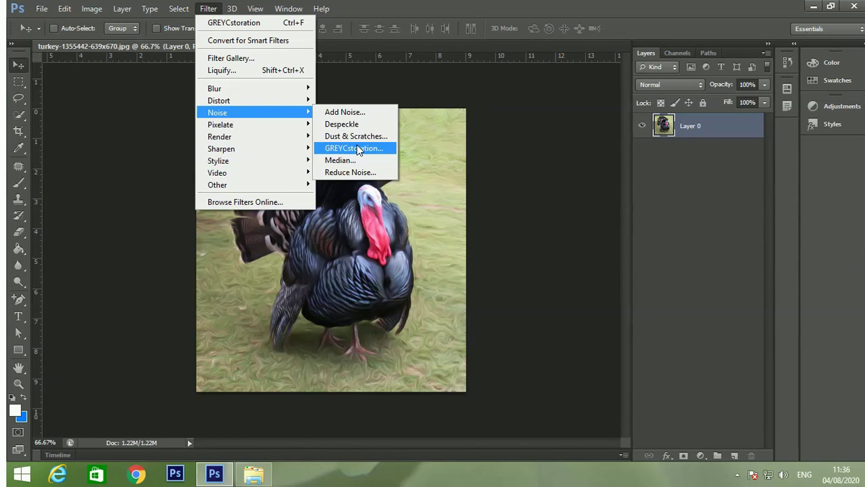
pyautogui.click(501, 155)
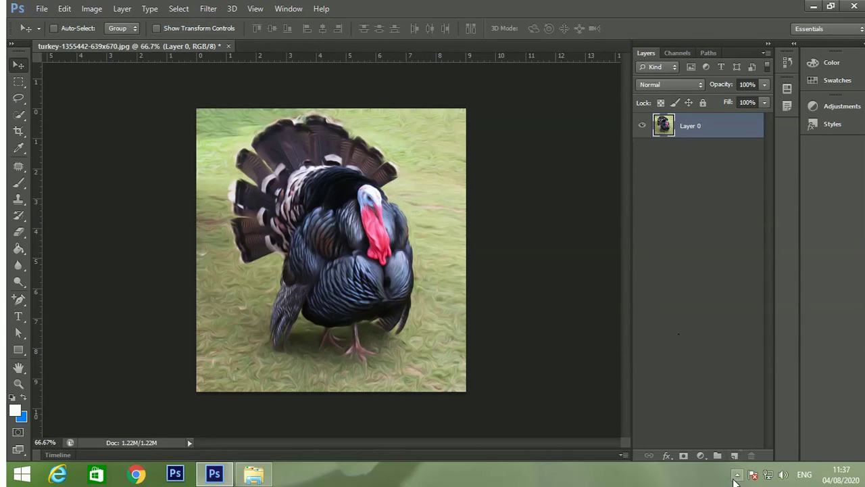
pyautogui.click(737, 475)
pyautogui.click(723, 412)
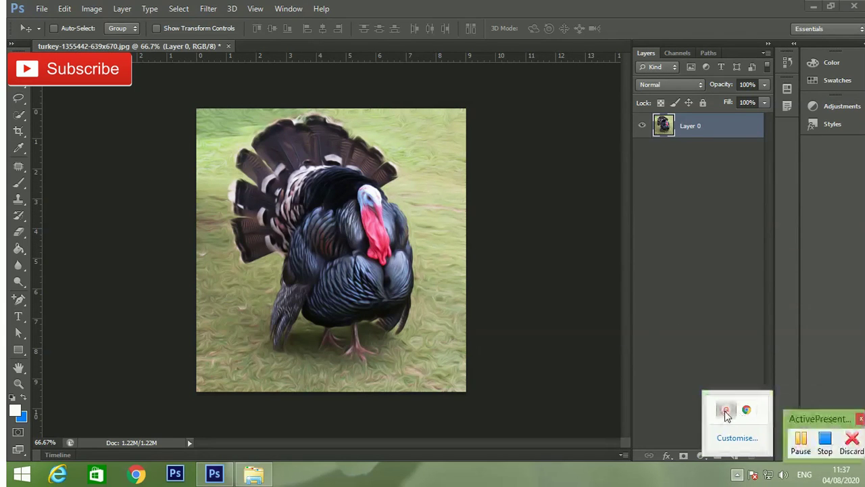